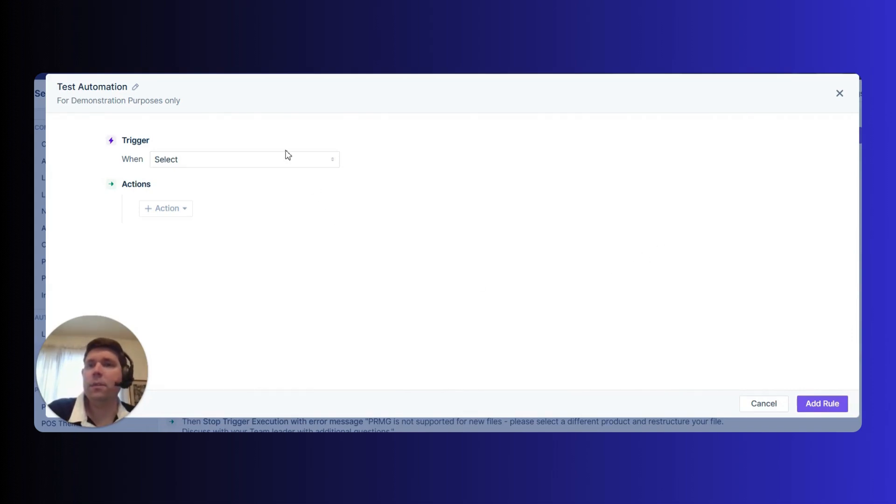
# Set the trigger to New loan is created and add an Enforce requirements action.
pyautogui.click(261, 159)
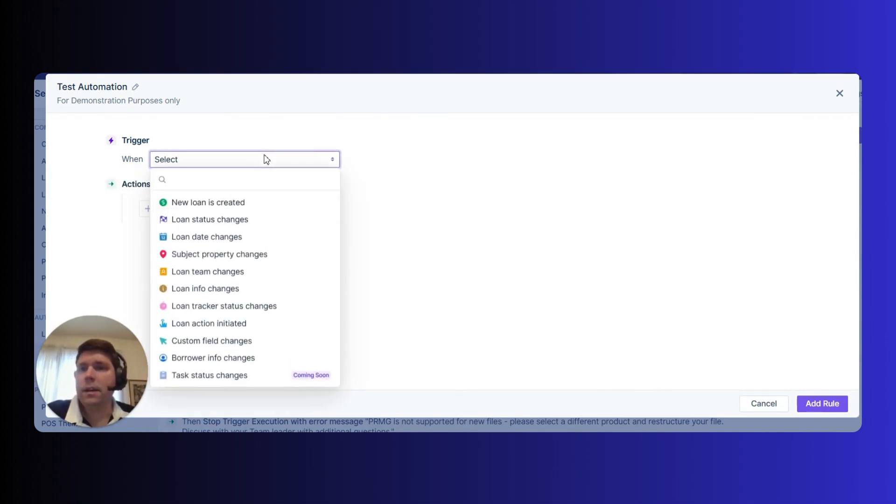
pyautogui.click(261, 204)
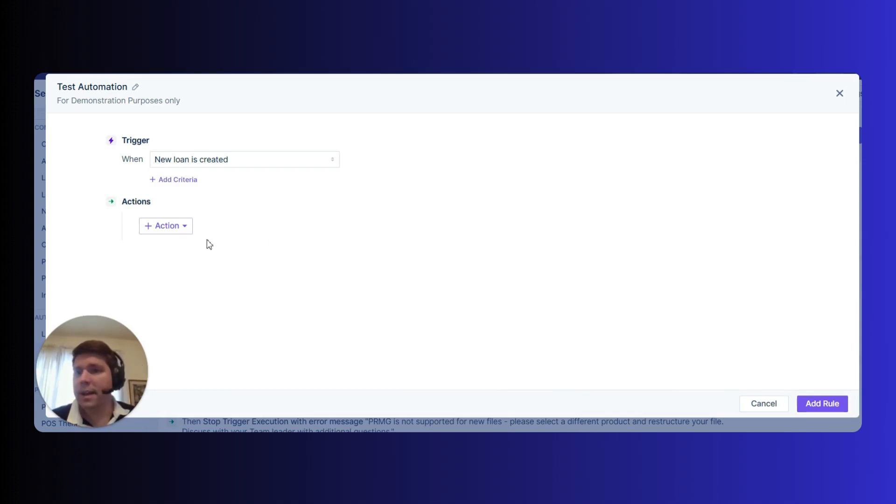
pyautogui.click(184, 226)
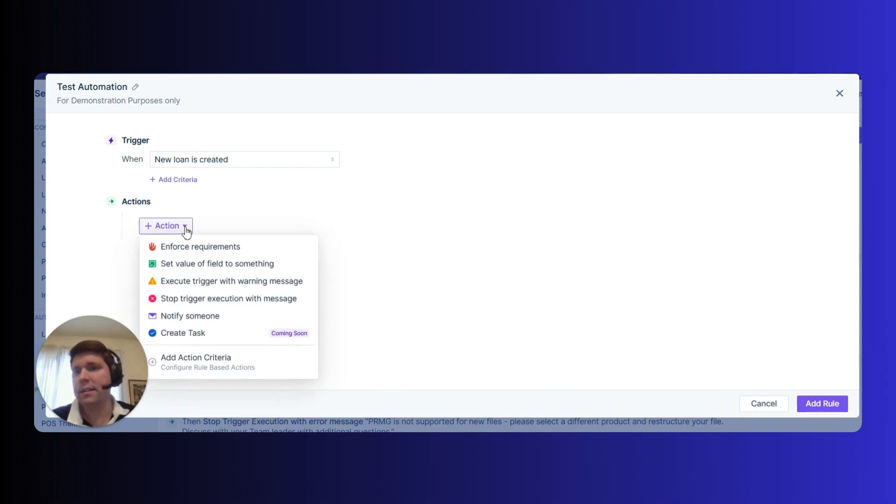
pyautogui.click(260, 252)
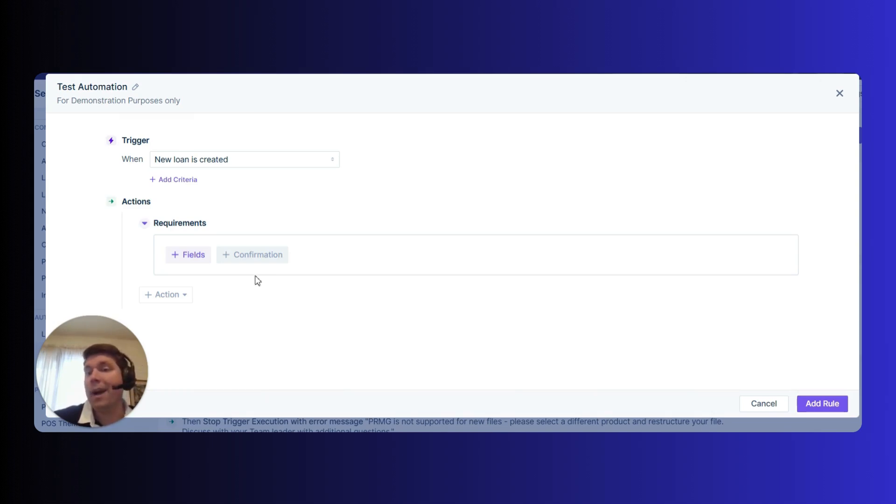
# Change the trigger to Loan Status changes to, selecting all loan statuses.
pyautogui.moveTo(255, 258)
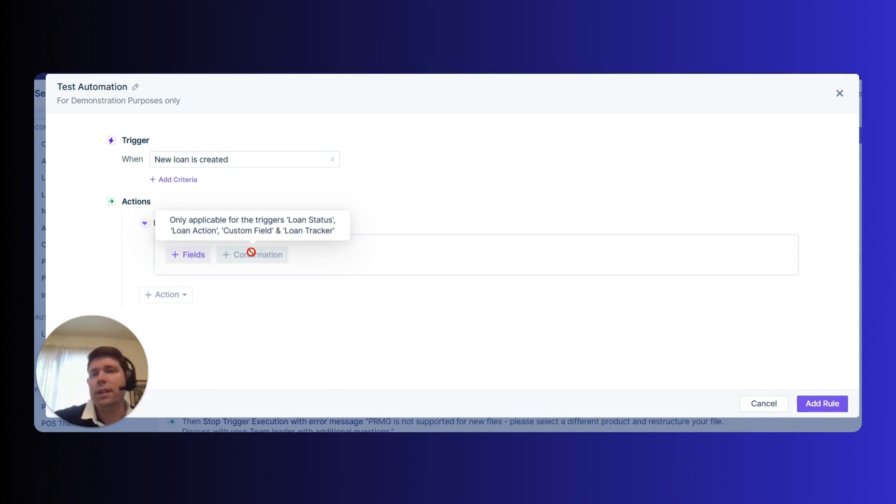
pyautogui.click(325, 159)
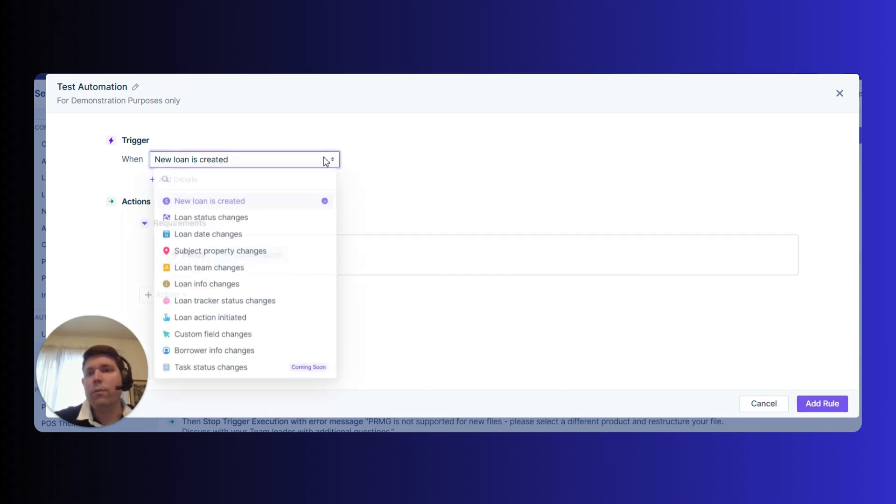
pyautogui.click(259, 222)
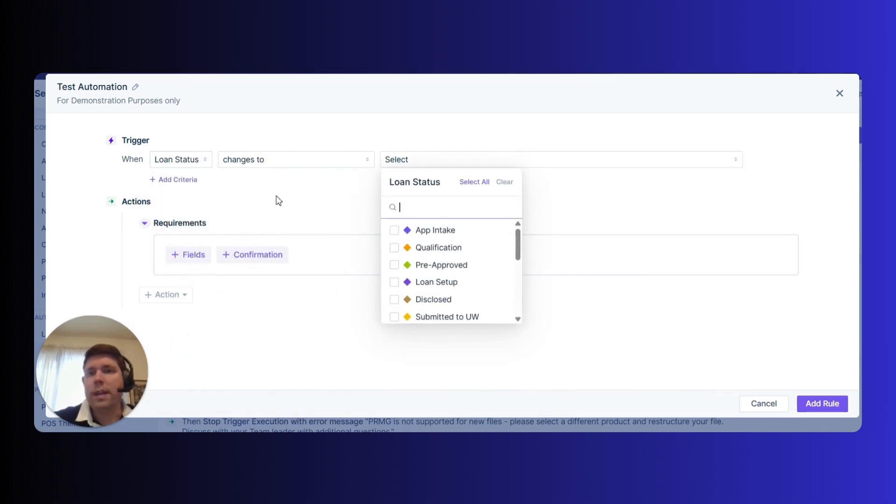
pyautogui.click(474, 184)
pyautogui.click(305, 201)
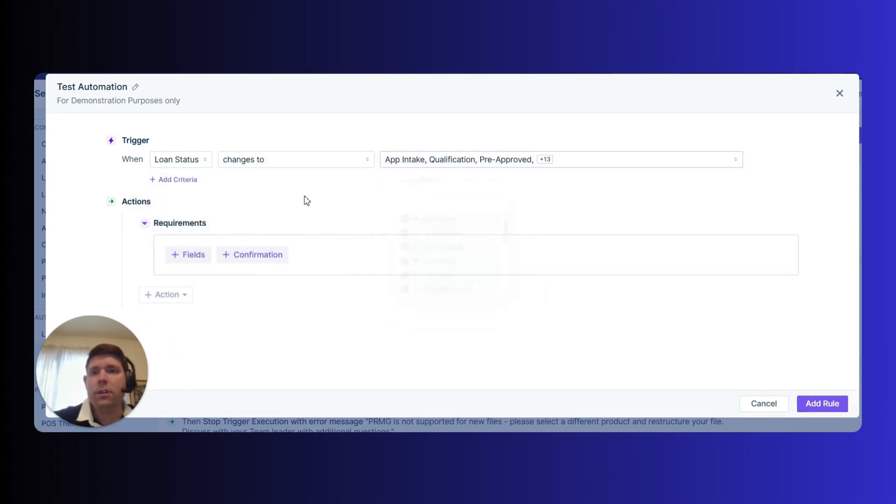
# Add a rule criterion that Custom Field - Is Test Loan is True.
pyautogui.click(189, 180)
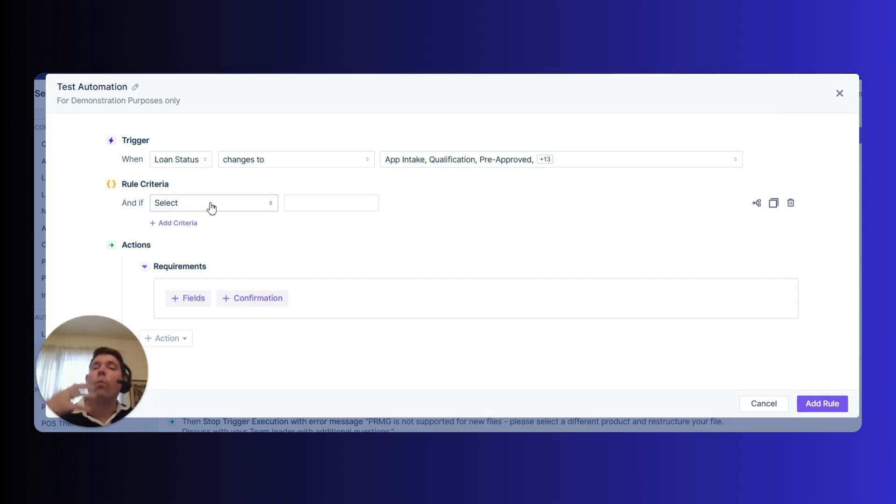
pyautogui.click(260, 202)
pyautogui.write('test')
pyautogui.click(426, 174)
pyautogui.click(650, 381)
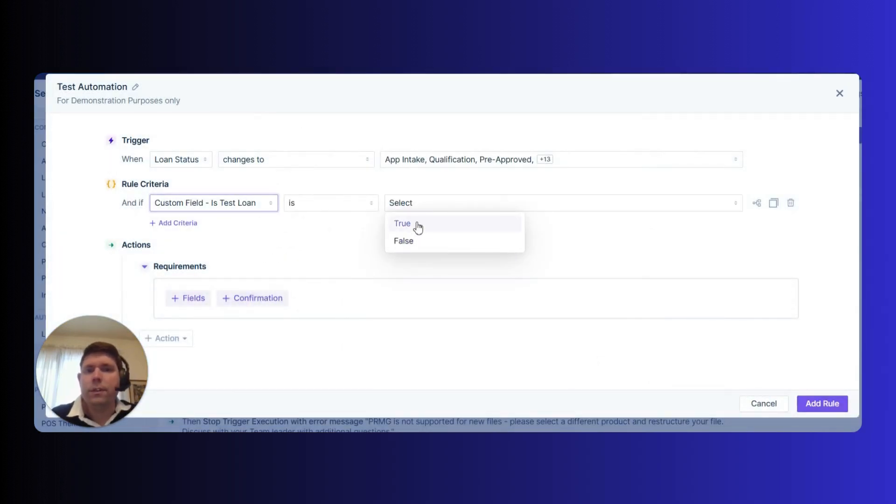
pyautogui.click(418, 228)
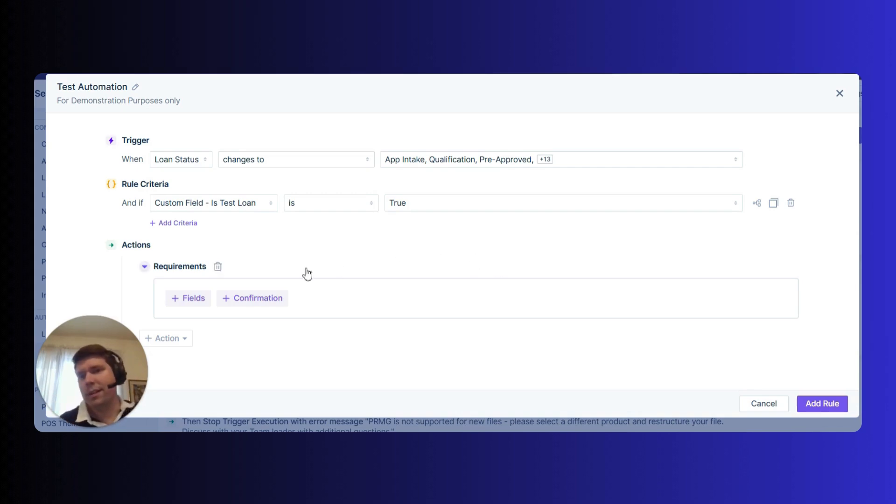
# Add a Confirmation requirement and place the cursor in its message box.
pyautogui.click(260, 303)
pyautogui.scroll(-3, 279, 246)
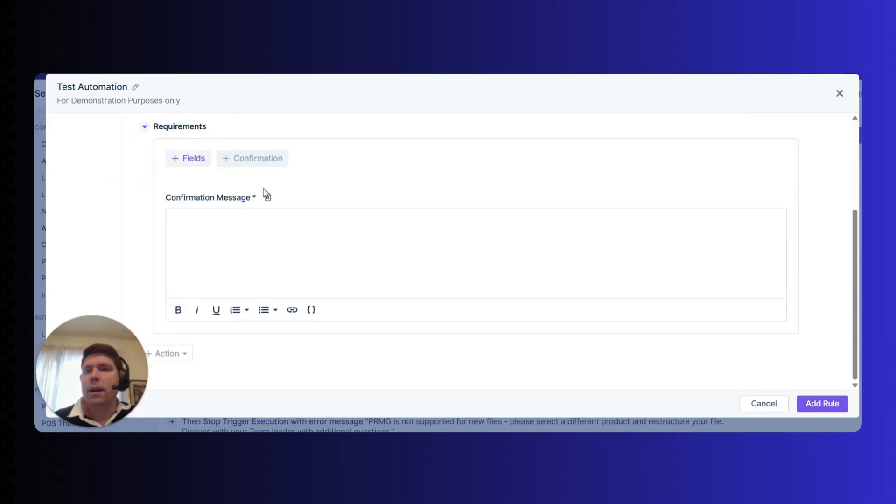
pyautogui.click(263, 230)
pyautogui.scroll(1, 412, 292)
pyautogui.scroll(-1, 384, 296)
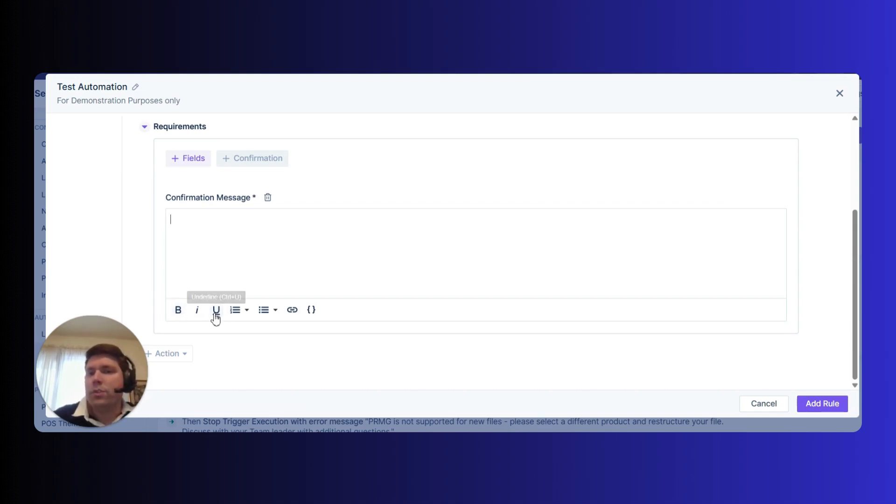
pyautogui.click(311, 310)
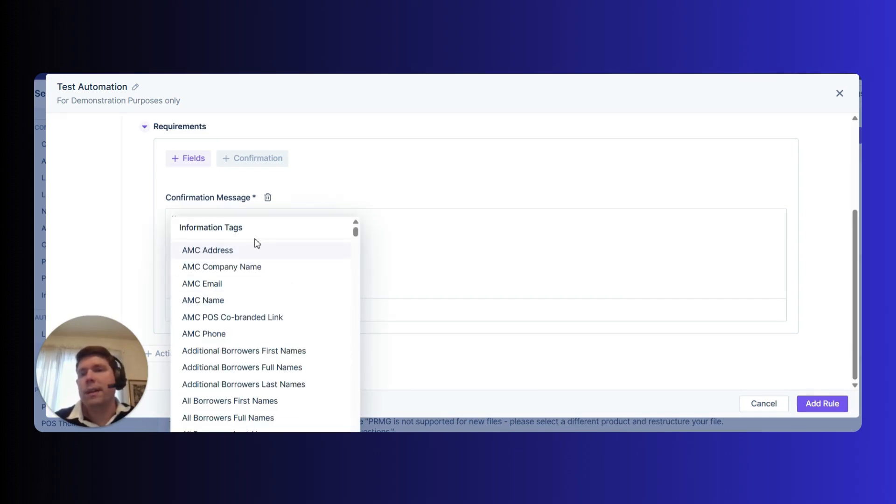
pyautogui.click(404, 243)
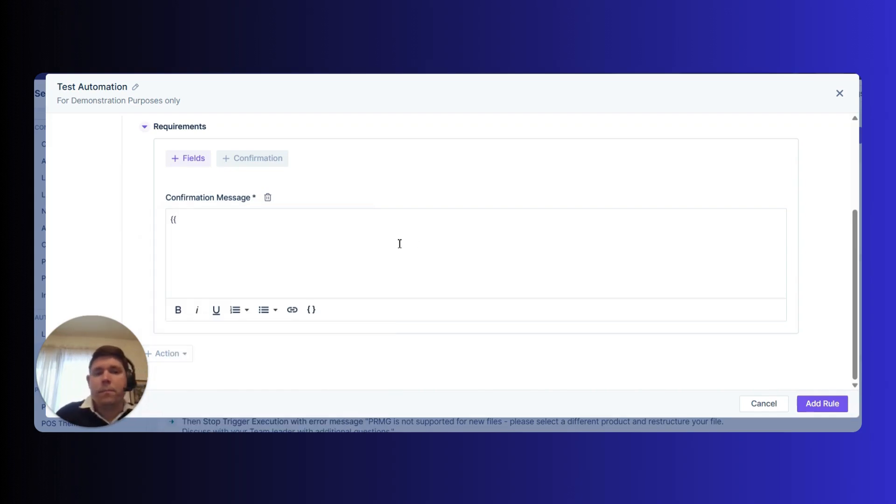
pyautogui.press('BackSpace')
pyautogui.press('BackSpace')
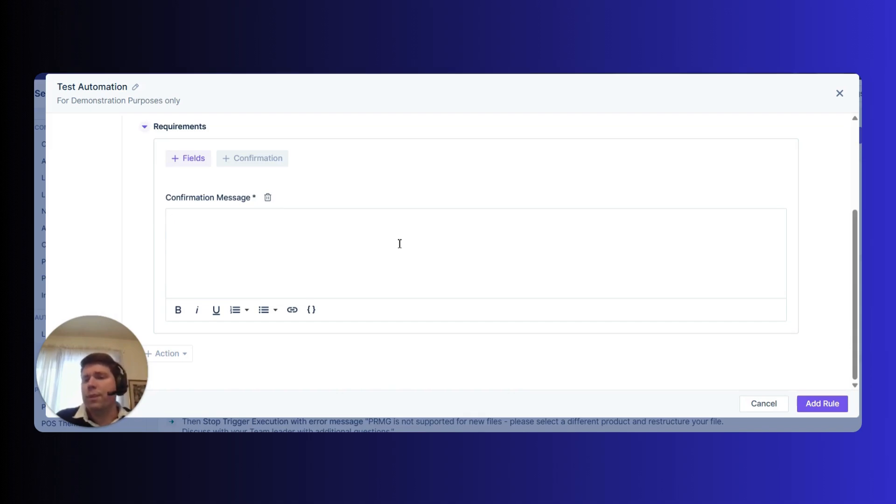
# Write the confirmation message "This is a test confirmation message".
pyautogui.write('This is a test confirmation message')
# Review the rule's trigger, criteria and confirmation action.
pyautogui.scroll(3, 481, 254)
pyautogui.scroll(-2, 428, 309)
pyautogui.scroll(2, 426, 314)
pyautogui.scroll(-2, 420, 312)
pyautogui.scroll(3, 417, 312)
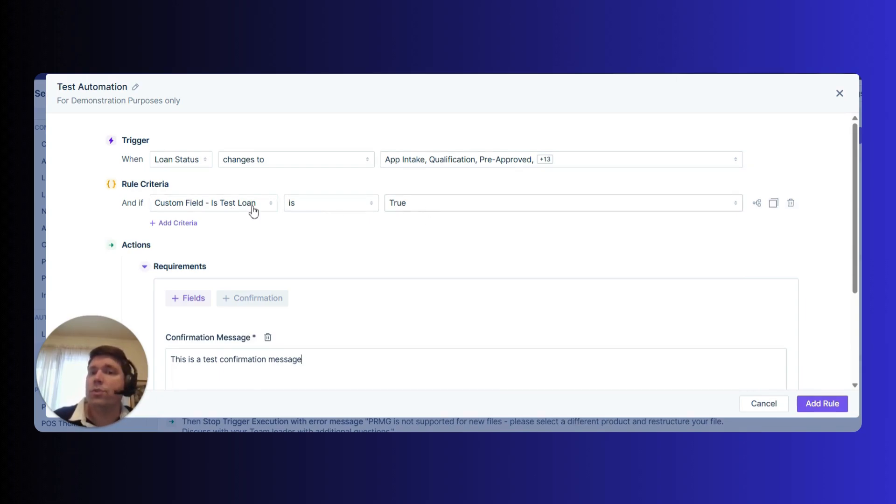
pyautogui.scroll(-2, 253, 201)
pyautogui.scroll(-1, 416, 264)
pyautogui.scroll(2, 331, 245)
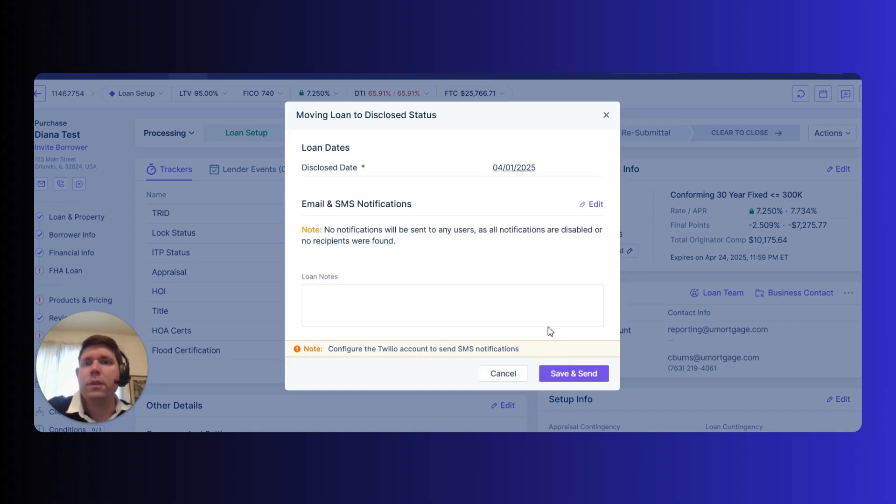
# Save the loan's move to Disclosed status, examine the confirmation prompt and its rule ID, then cancel it.
pyautogui.click(596, 377)
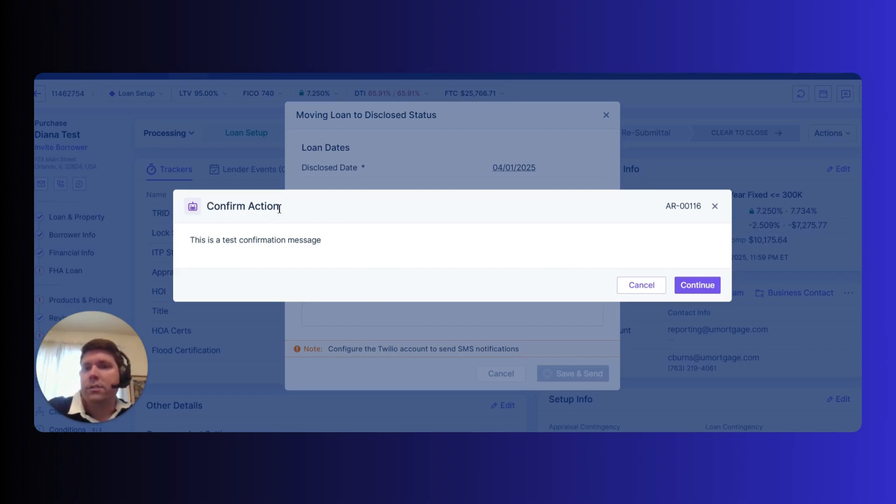
pyautogui.moveTo(279, 209); pyautogui.dragTo(202, 209)
pyautogui.click(220, 208)
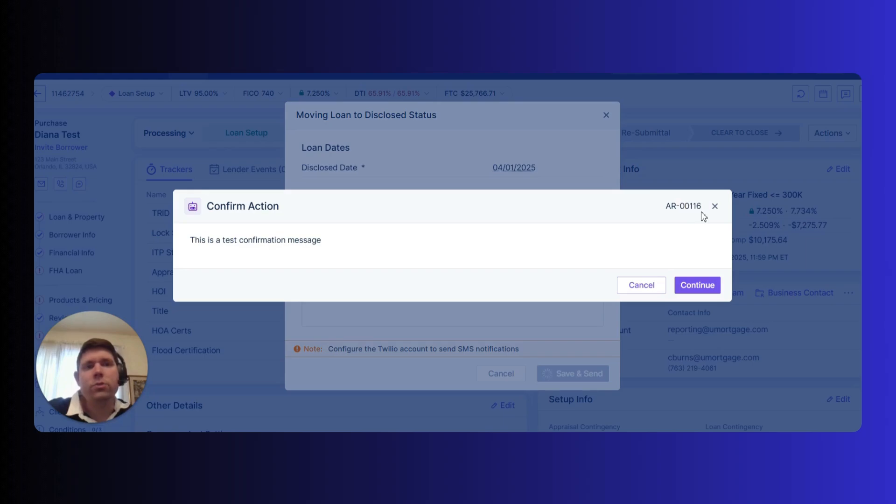
pyautogui.moveTo(702, 207); pyautogui.dragTo(655, 212)
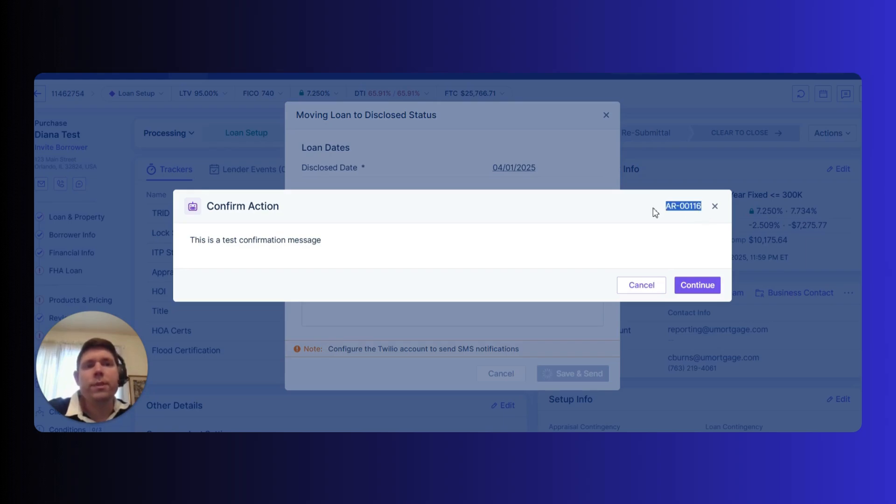
pyautogui.click(689, 213)
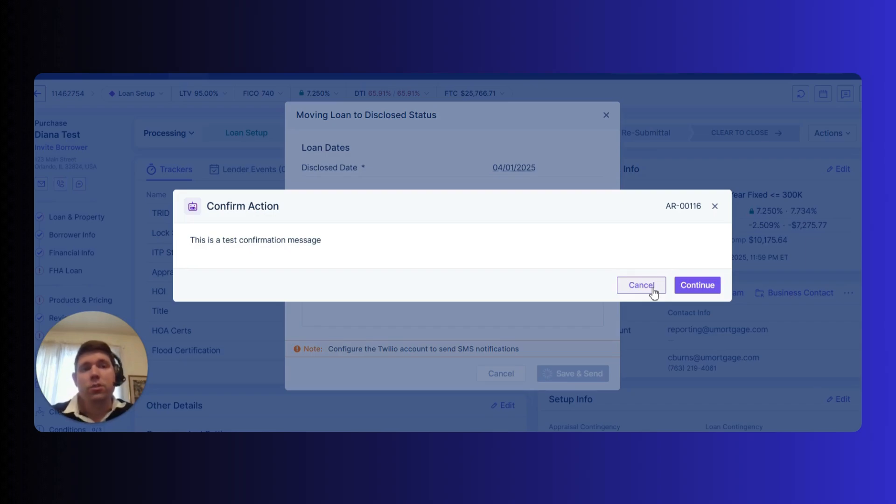
pyautogui.click(652, 288)
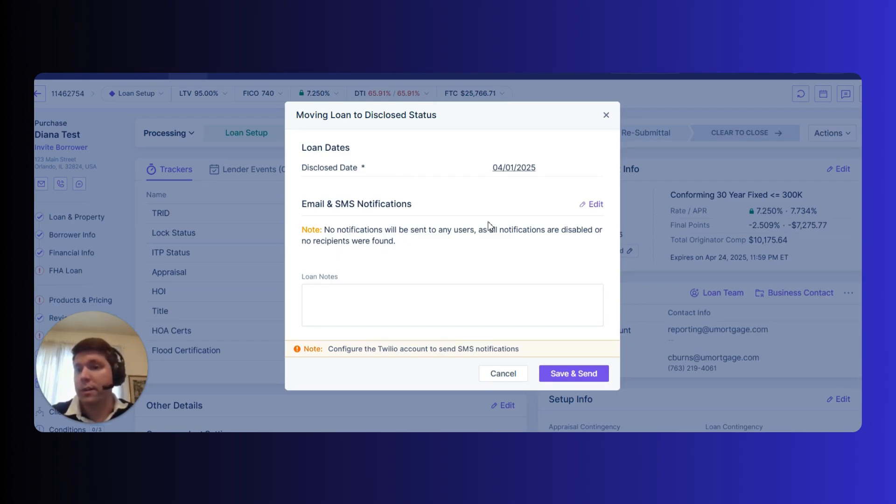
# Save and send the Disclosed status move again and continue past the confirmation prompt.
pyautogui.click(573, 374)
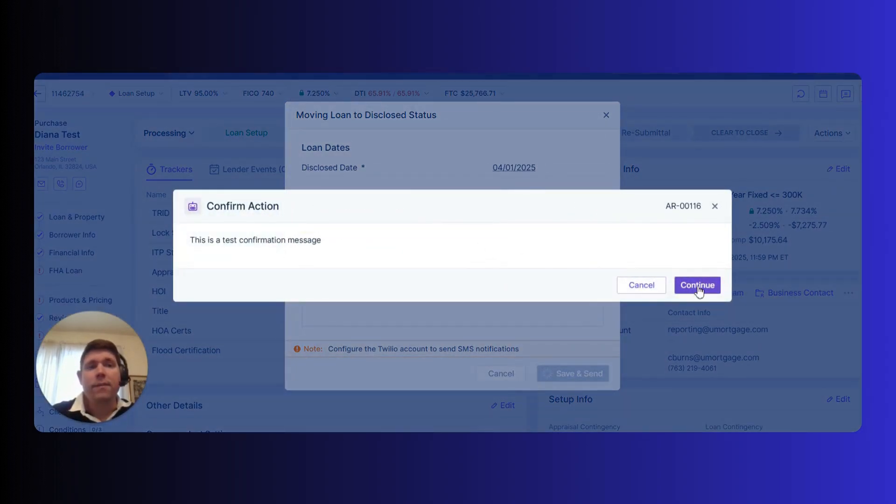
pyautogui.click(697, 286)
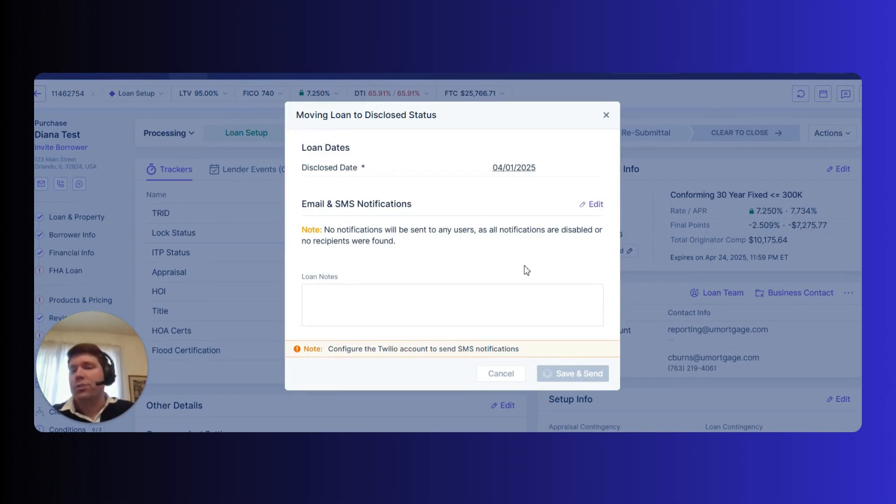